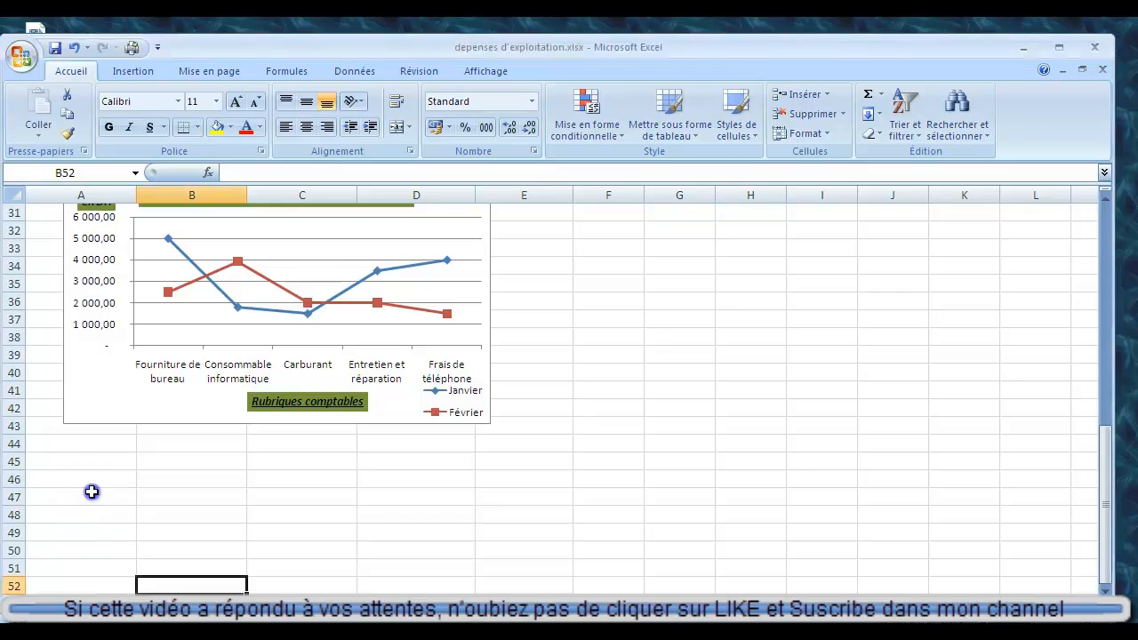
Enter the column headers "Désignation" in A47 and "Quantité" in B47, below the chart.
left_click(91, 496)
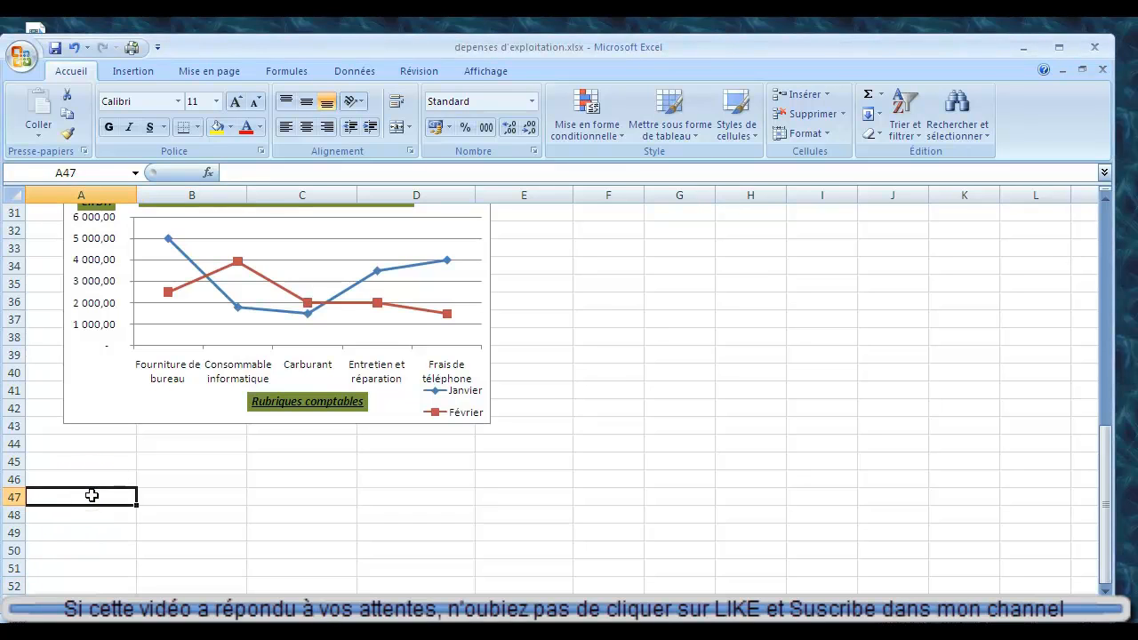
type("Désignna")
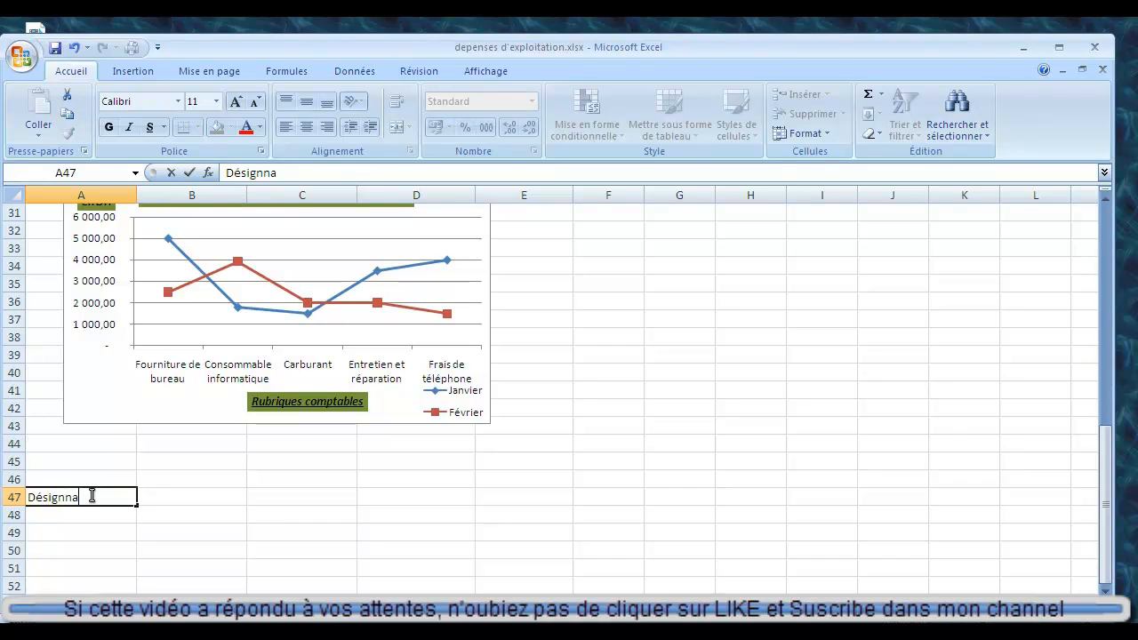
key("BackSpace")
key("BackSpace")
type("ation")
key("Tab")
type("Q")
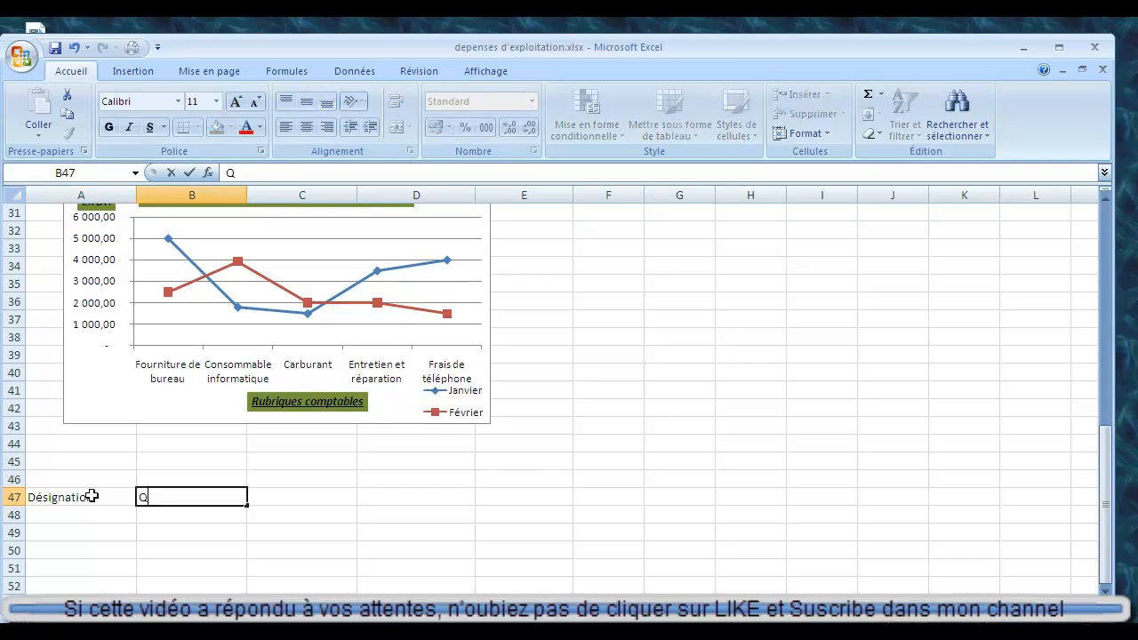
type("uantité")
key("Tab")
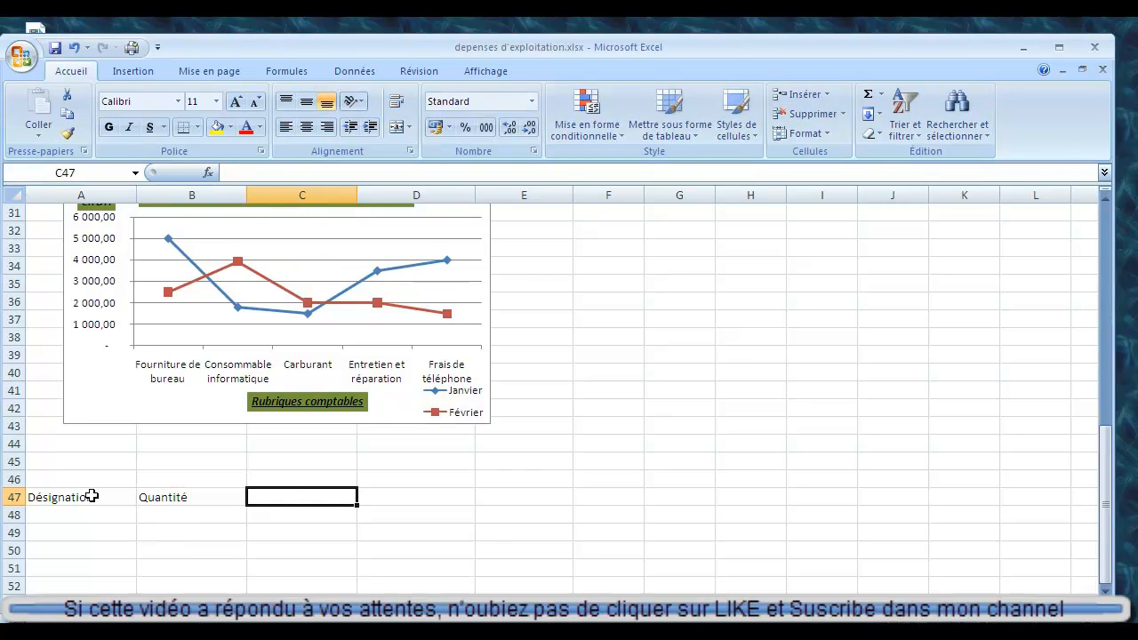
Continue the header row with "Unité" in C47, "P.U" in D47 and "Montant" in E47.
type("Unit")
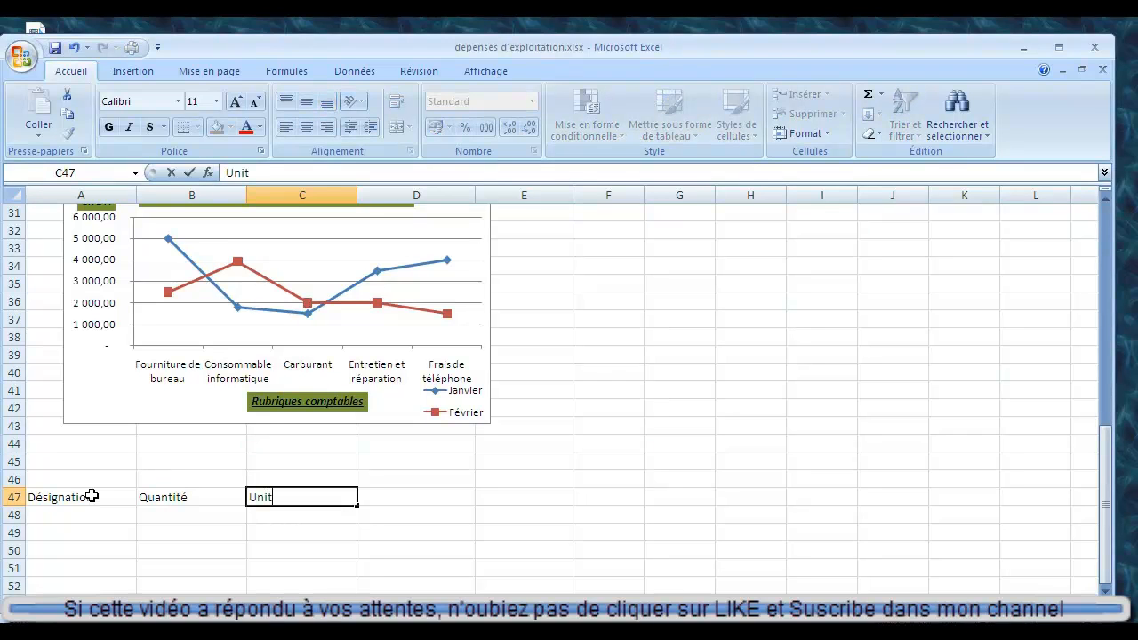
type("é")
key("Tab")
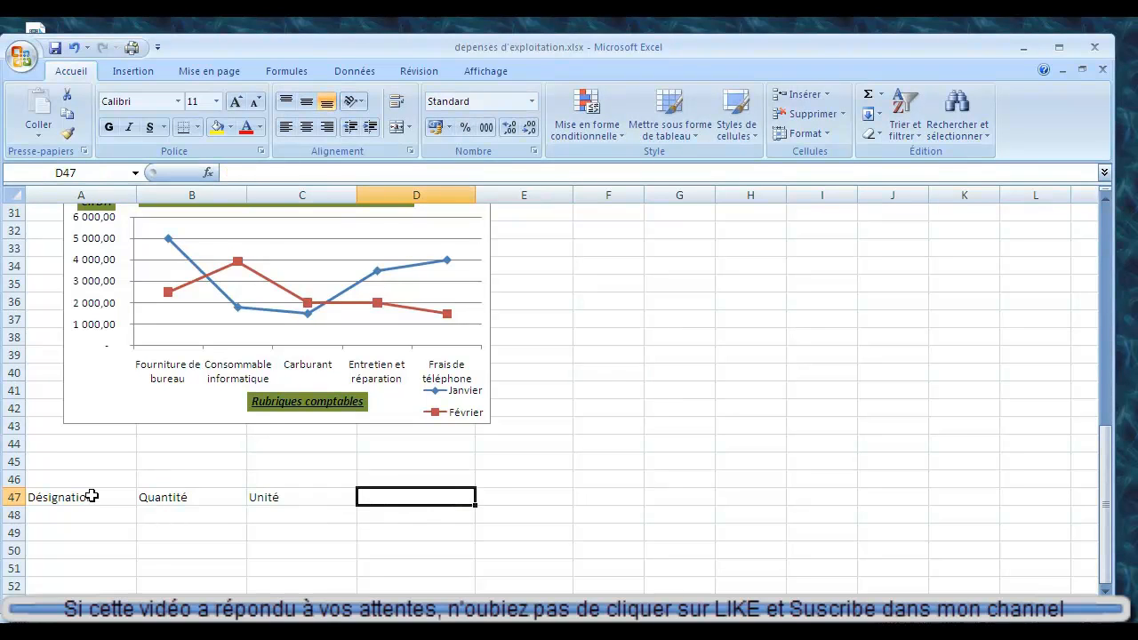
type("P")
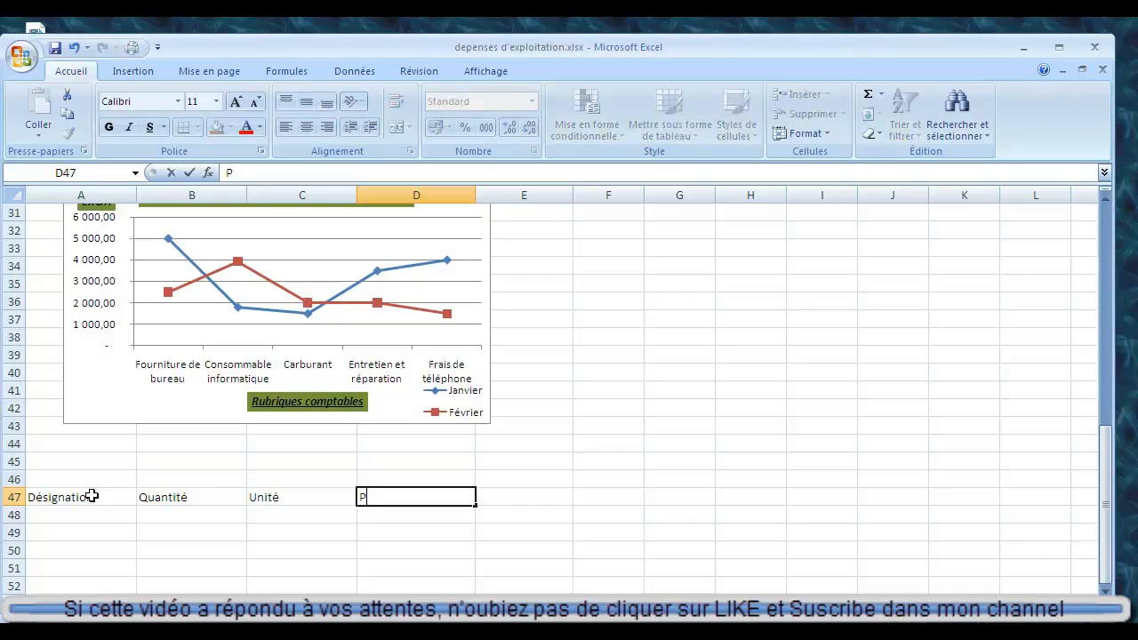
type(".U")
key("Tab")
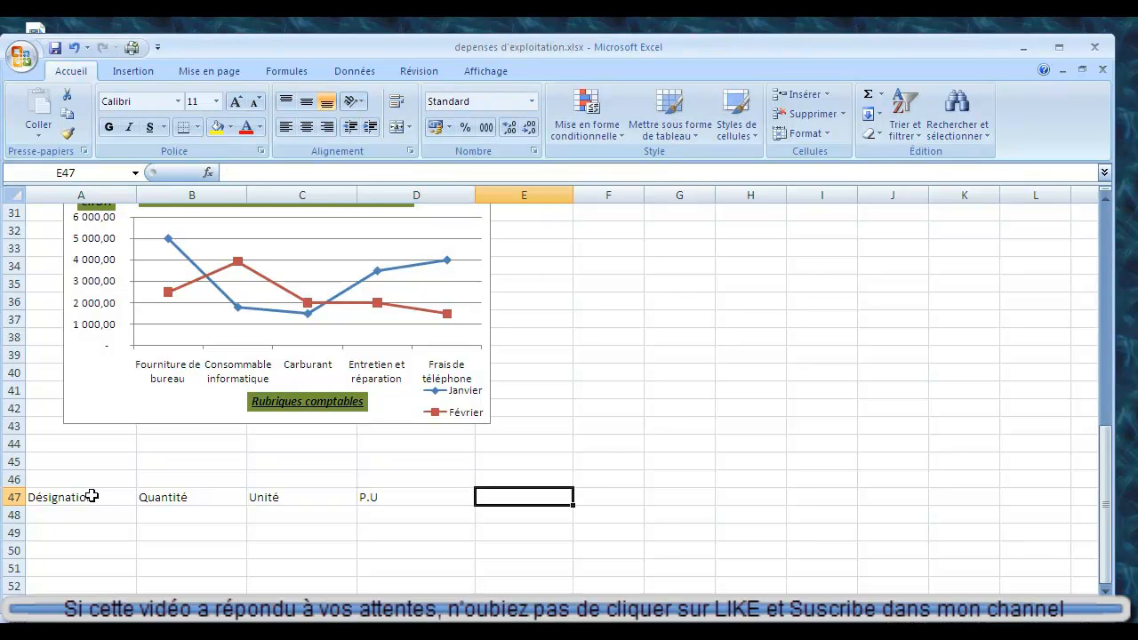
type("Mon")
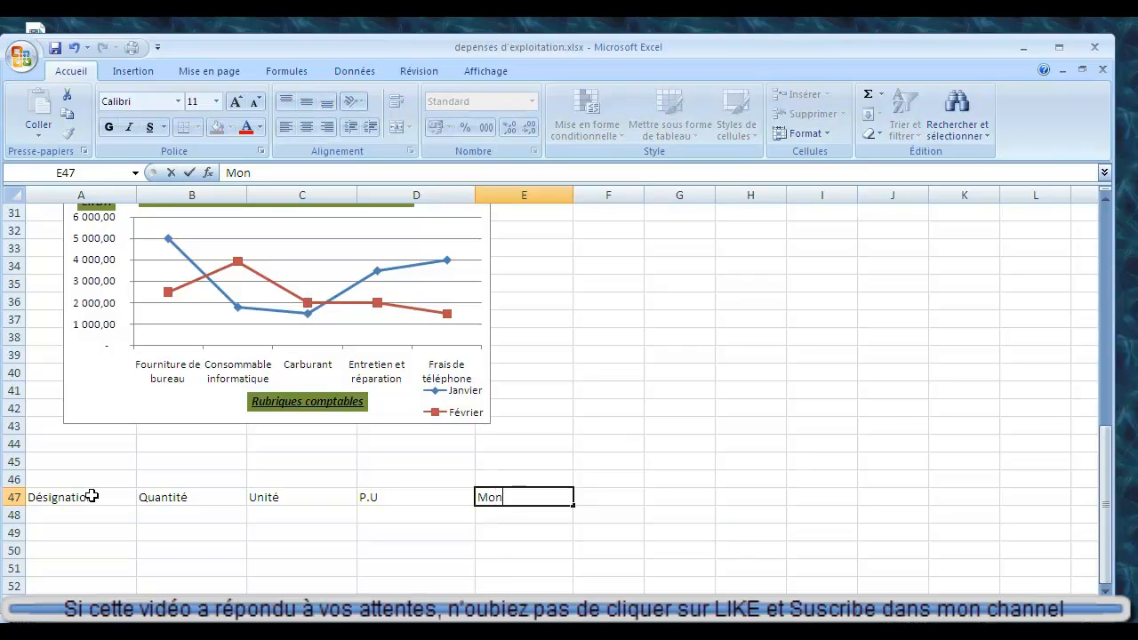
type("tant")
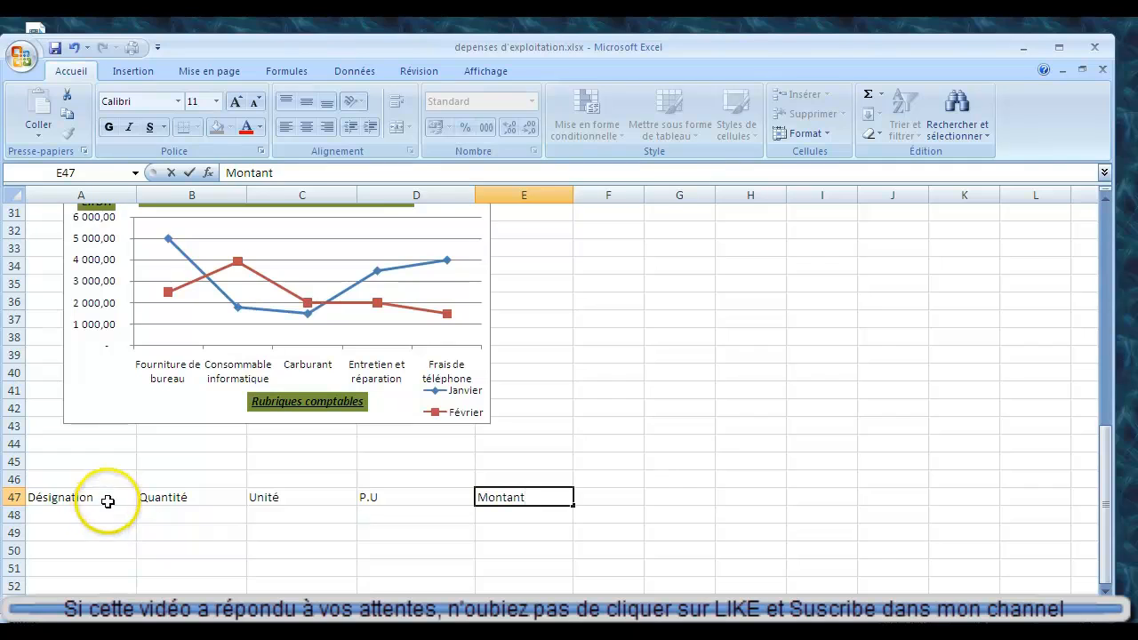
Centre the headers in A47:E47 and apply all borders to them.
left_click_drag(108, 502, 490, 497)
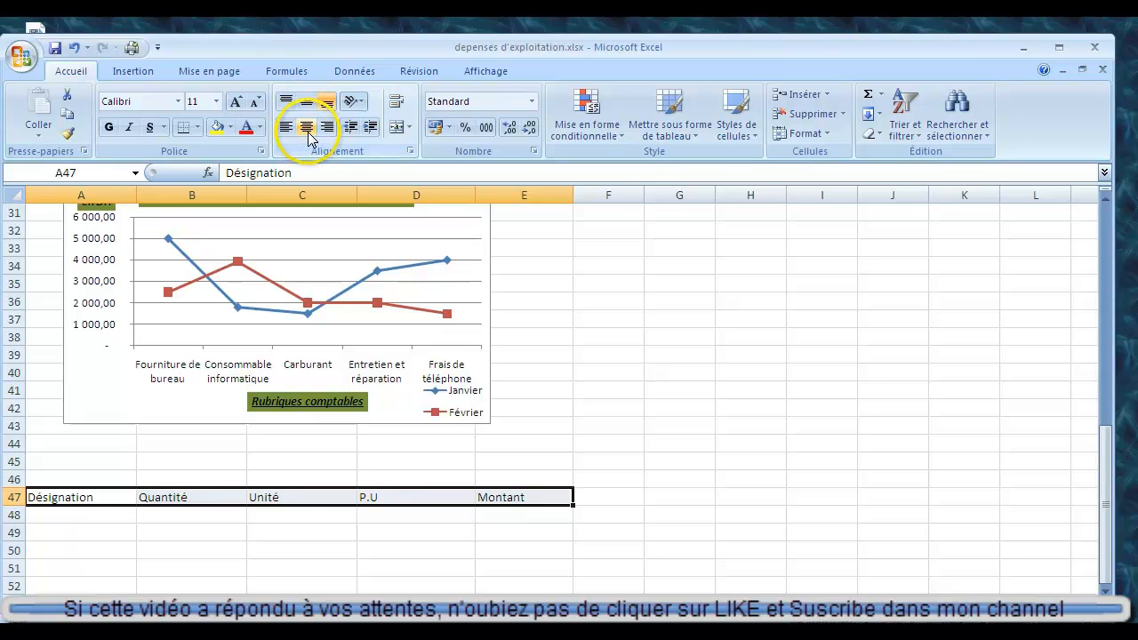
left_click(307, 128)
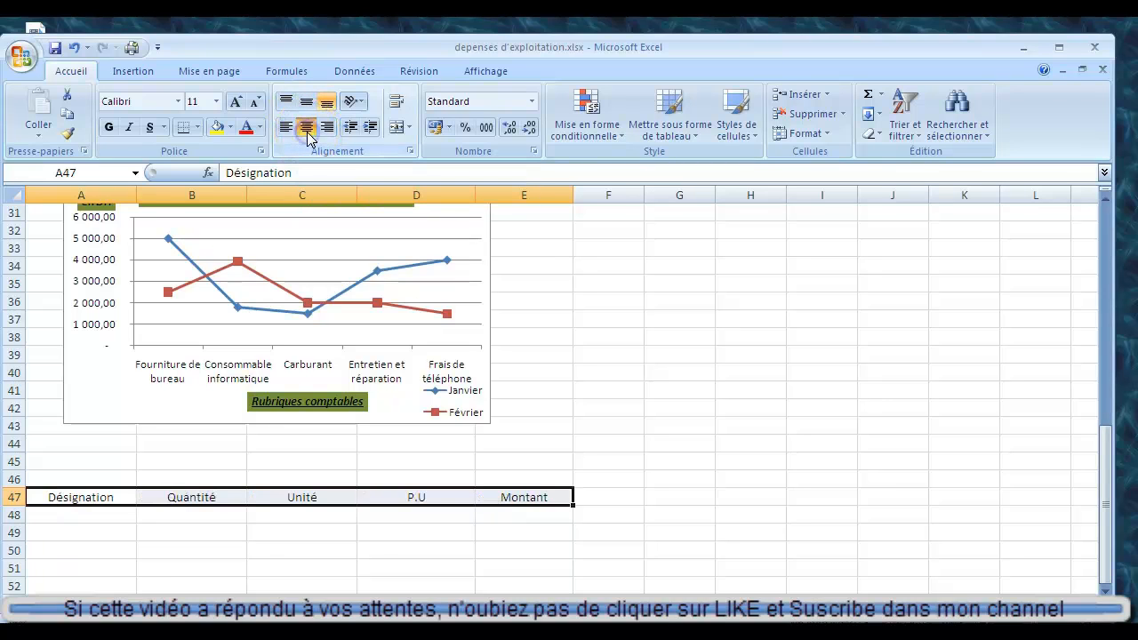
left_click(197, 128)
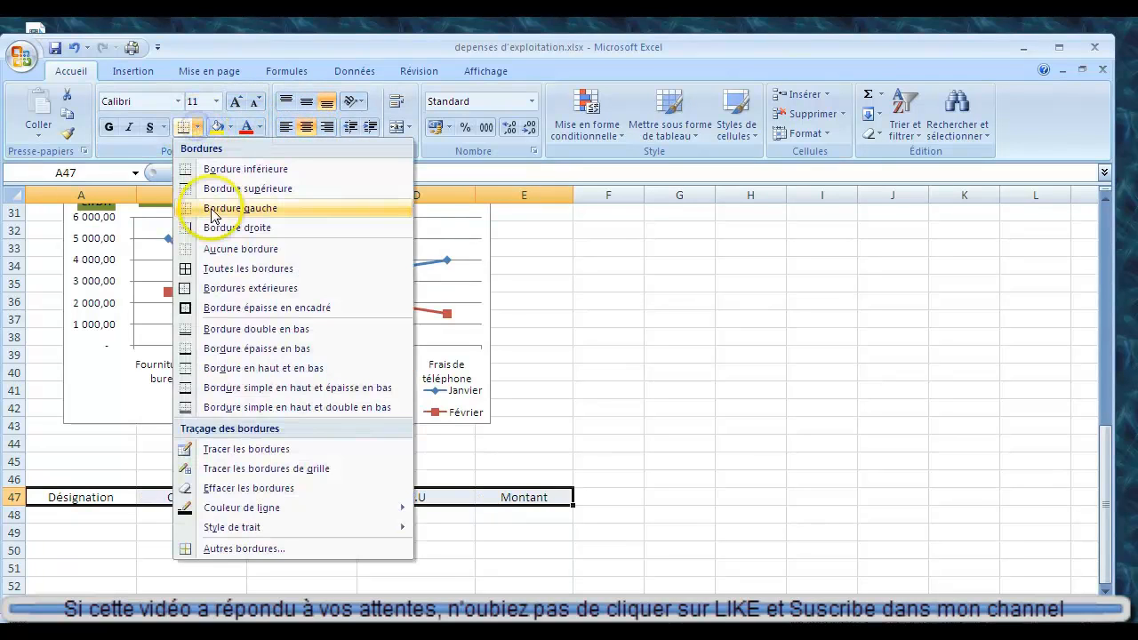
left_click(210, 269)
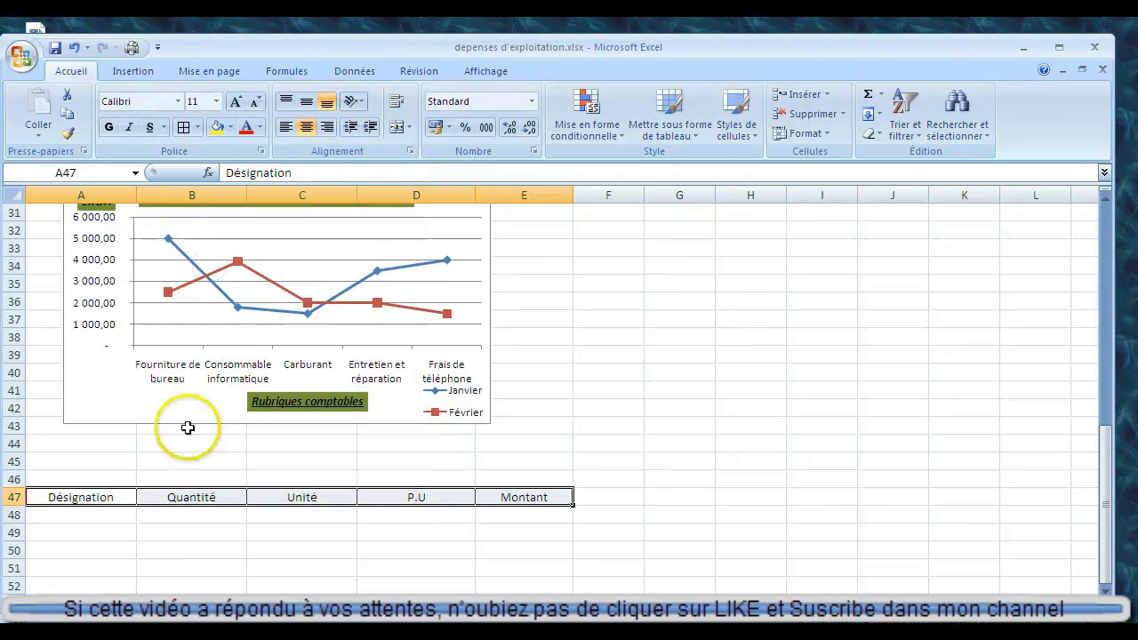
Apply all borders to the empty table rows A48:E52 below the headers.
left_click_drag(113, 499, 480, 549)
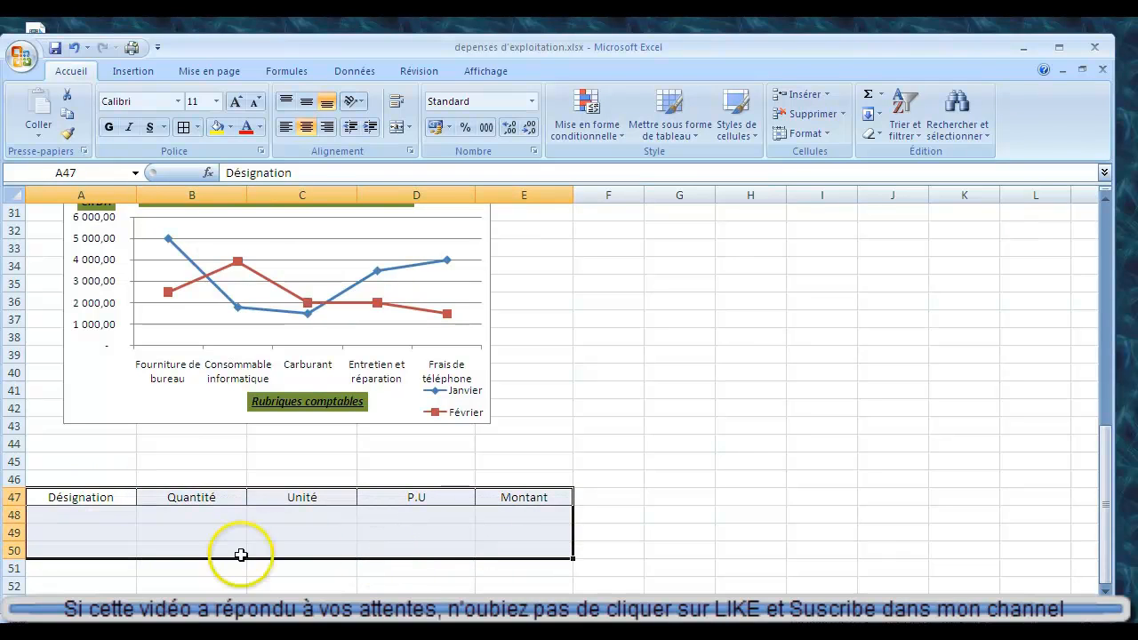
left_click_drag(114, 516, 483, 582)
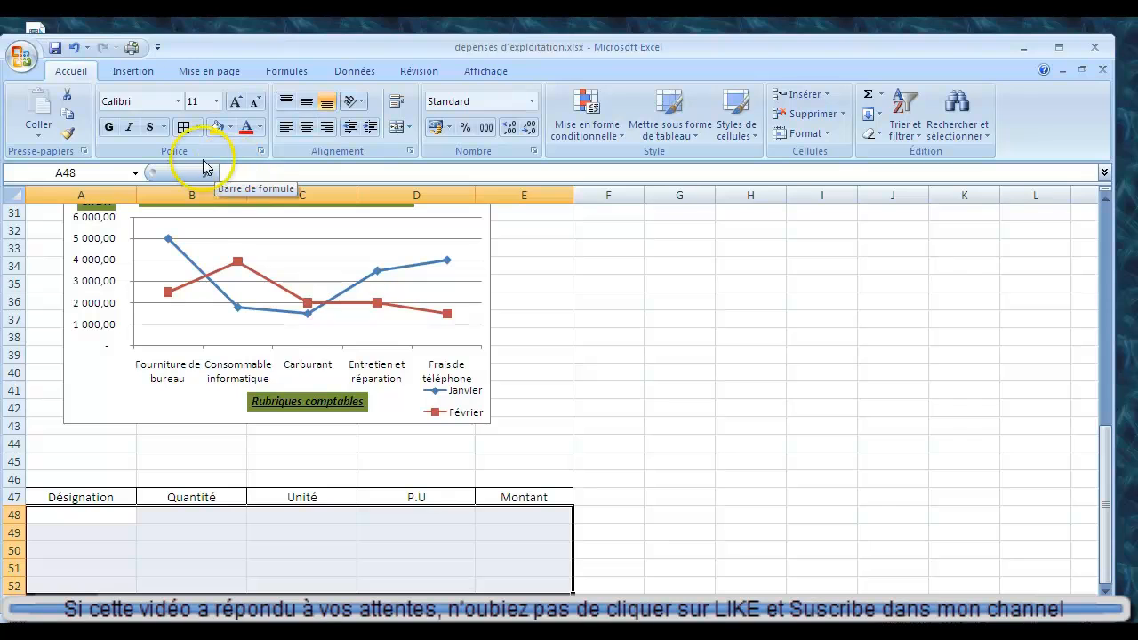
left_click(197, 130)
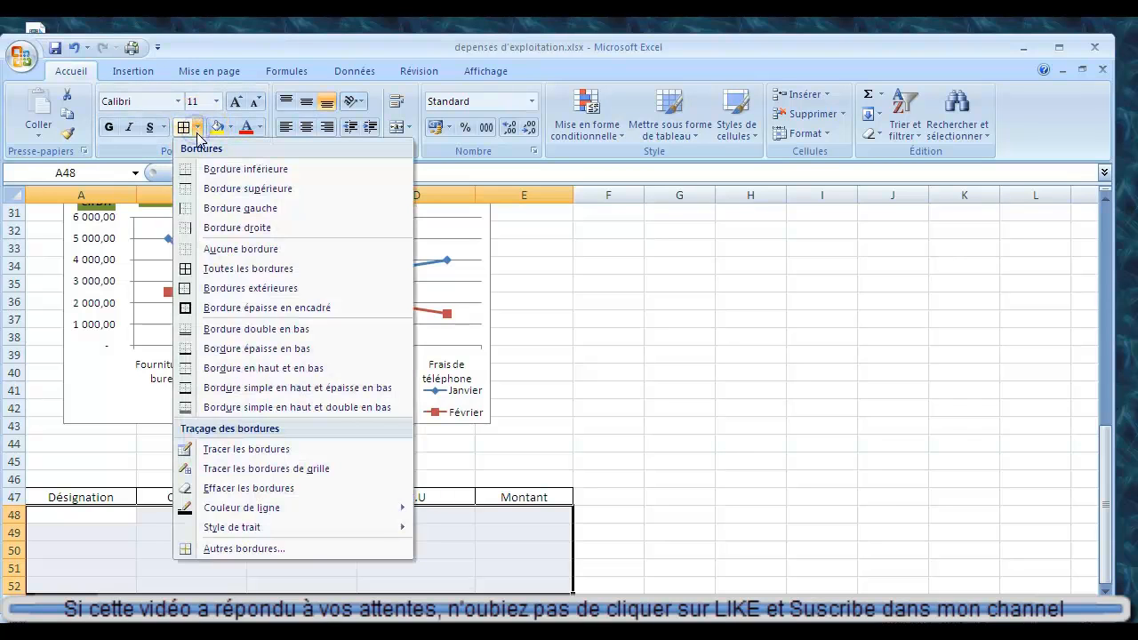
left_click(250, 268)
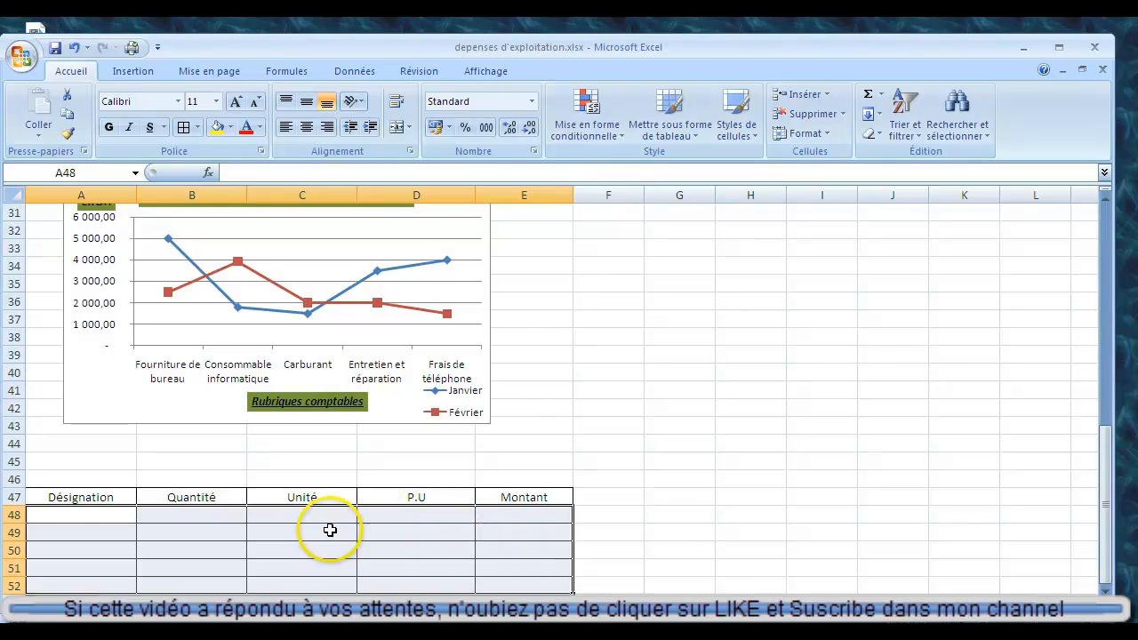
Enter "m2" as the first unit under Unité, in cell C48.
left_click_drag(310, 499, 307, 579)
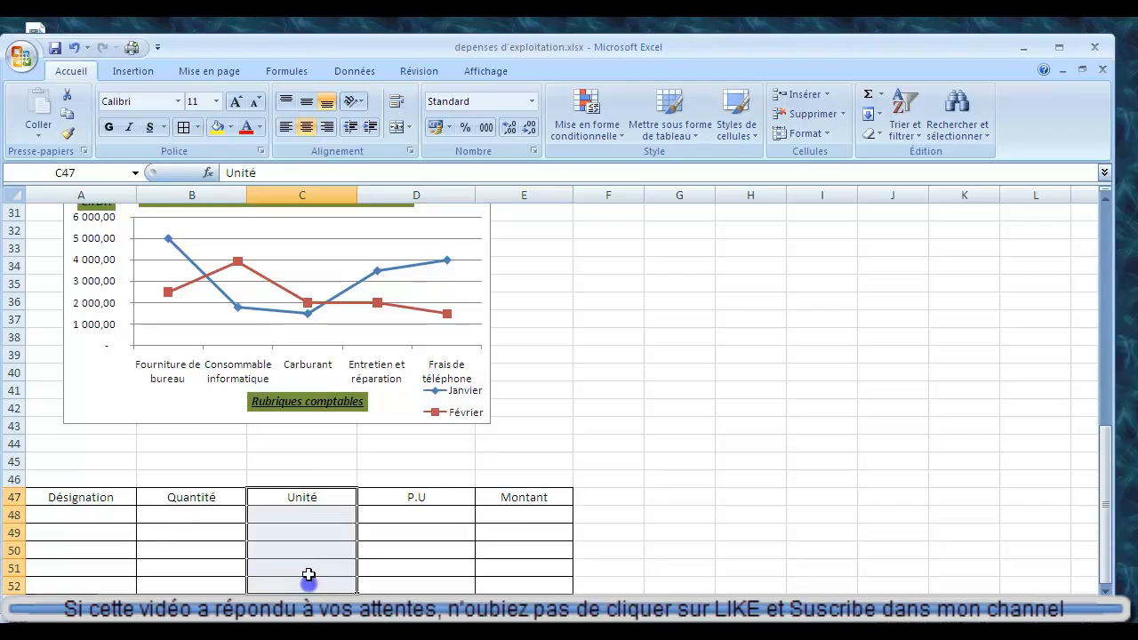
left_click(312, 522)
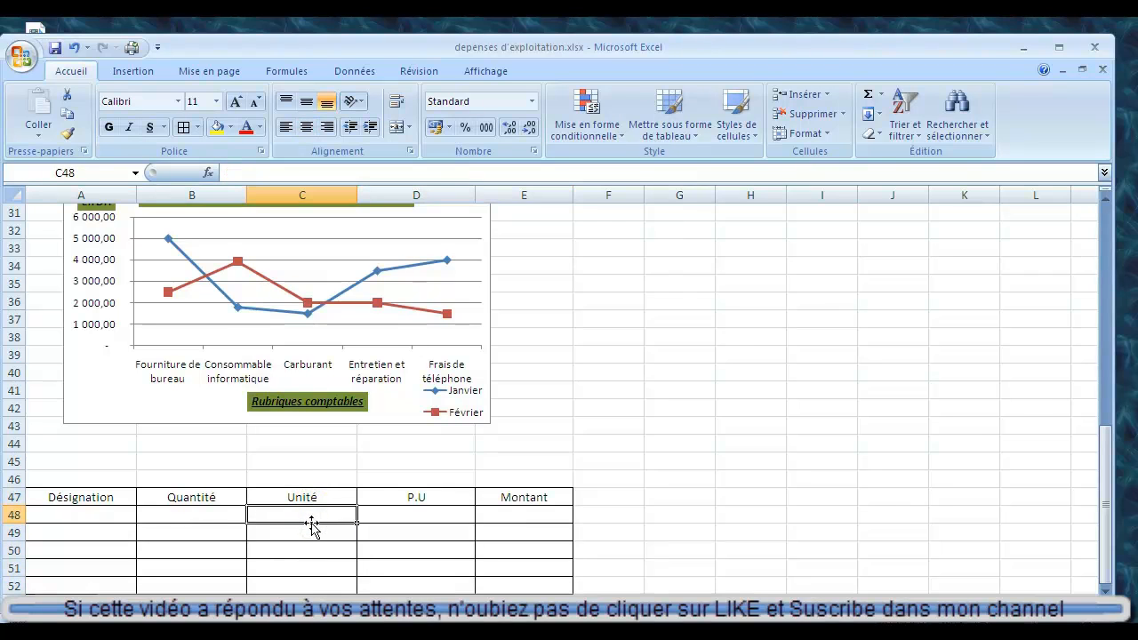
type("m")
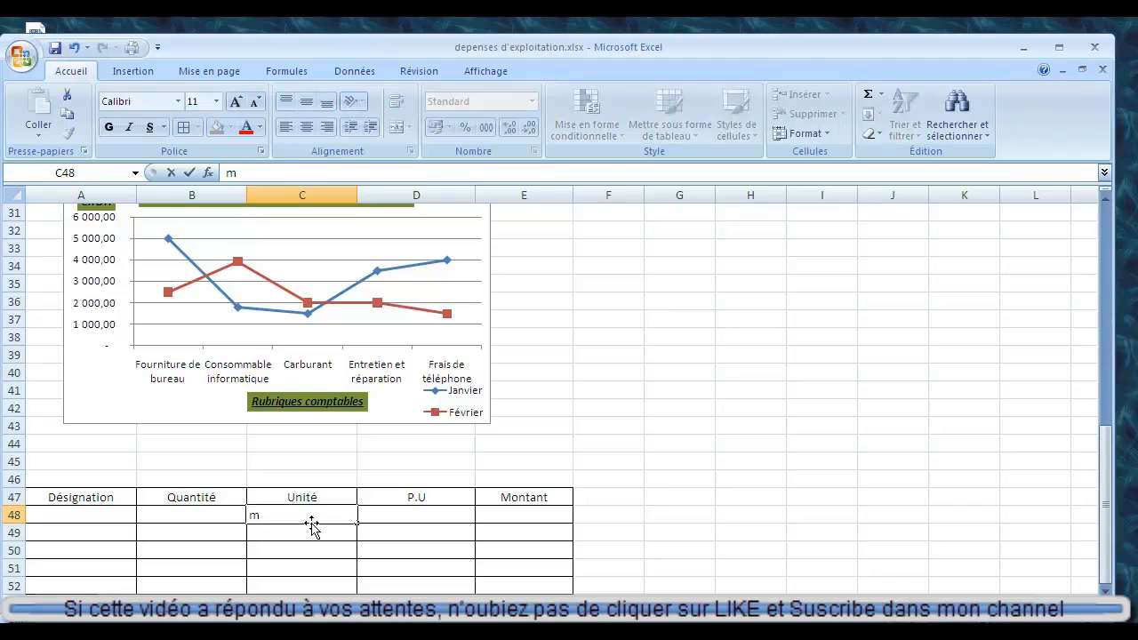
type("é")
key("BackSpace")
key("Return")
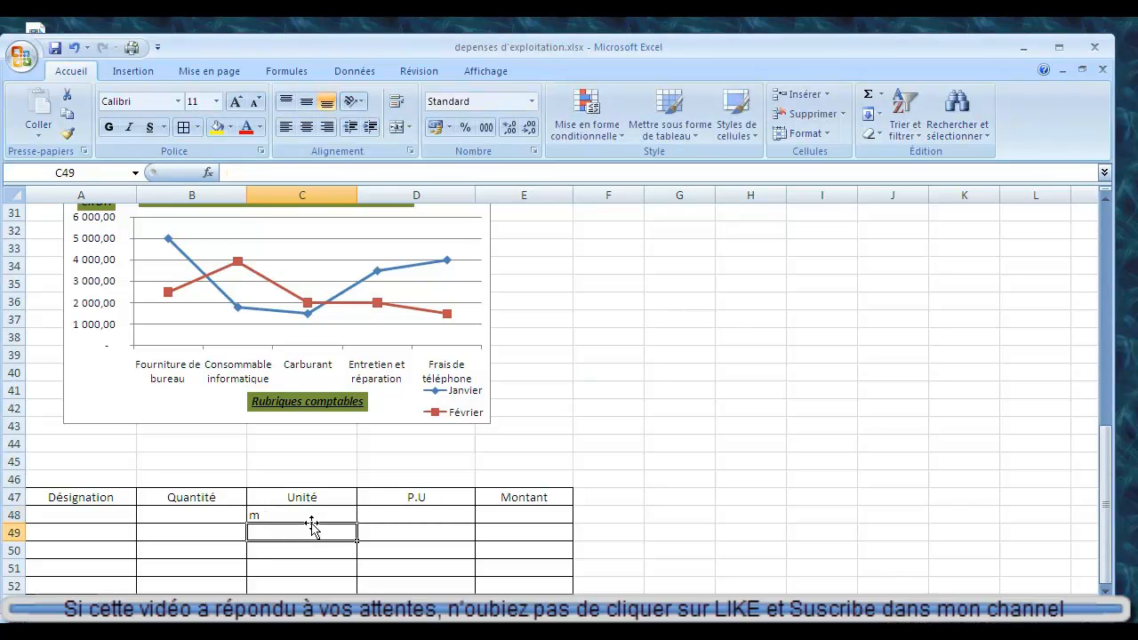
key("Up")
key("F2")
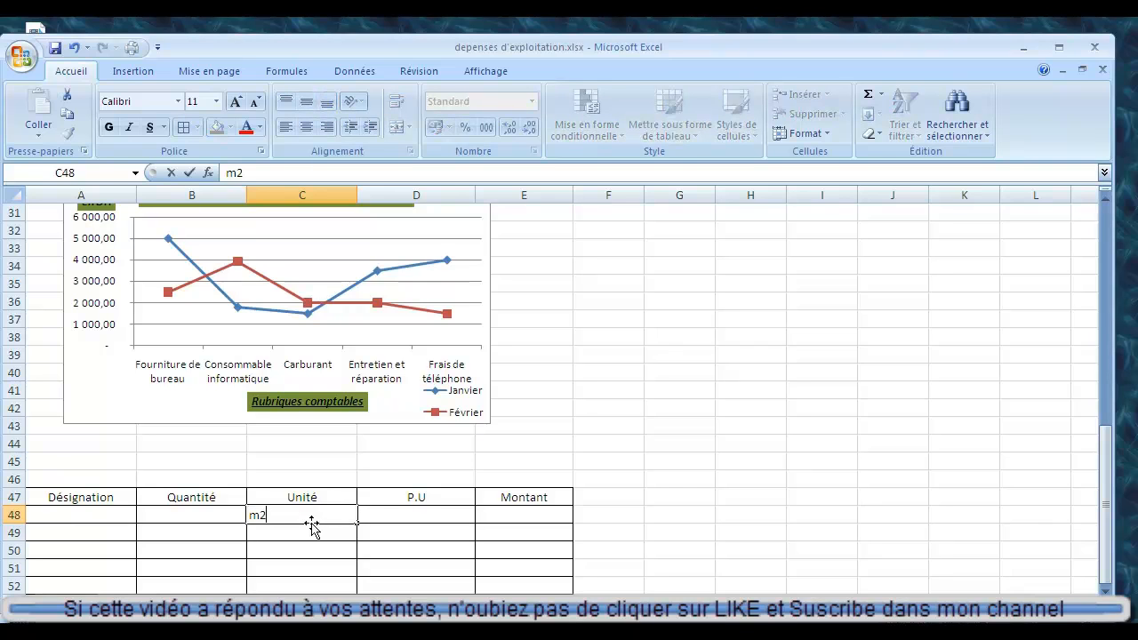
type("2")
key("Return")
Enter "m3" as the second unit under Unité, in cell C49.
type("m")
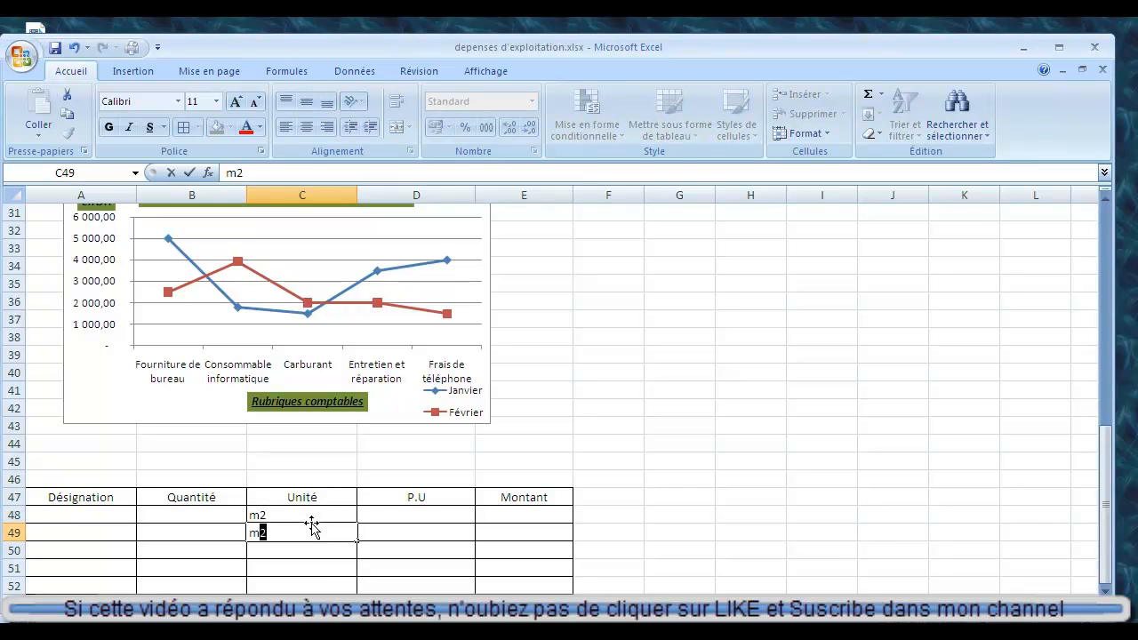
type("3")
key("Return")
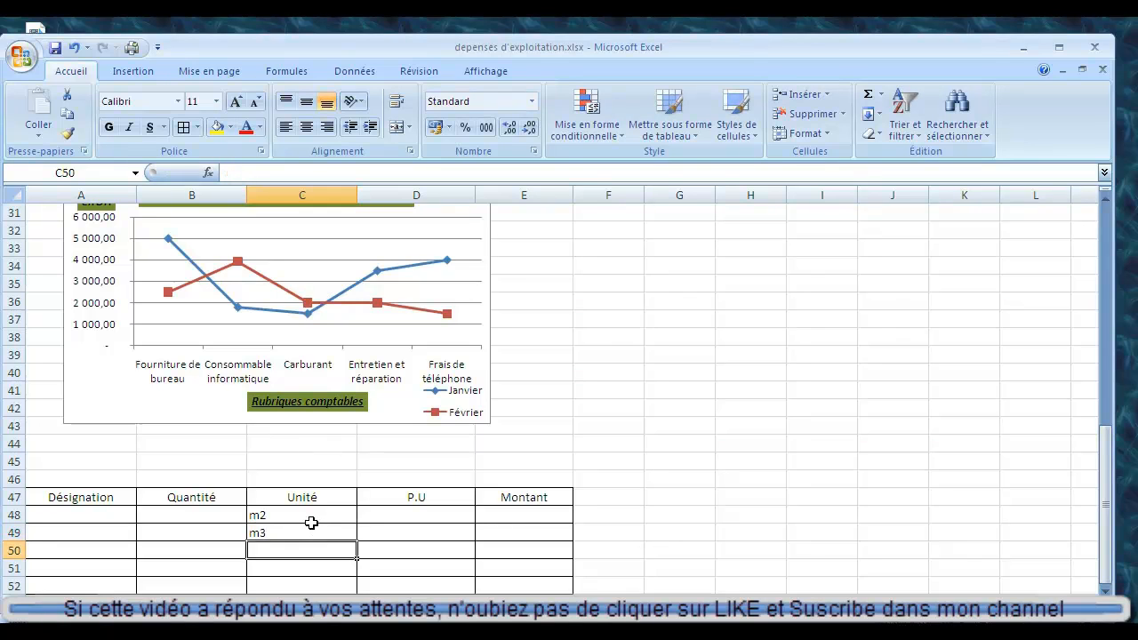
Format only the 2 of "m2" in C48 as superscript (Exposant).
left_click(260, 514)
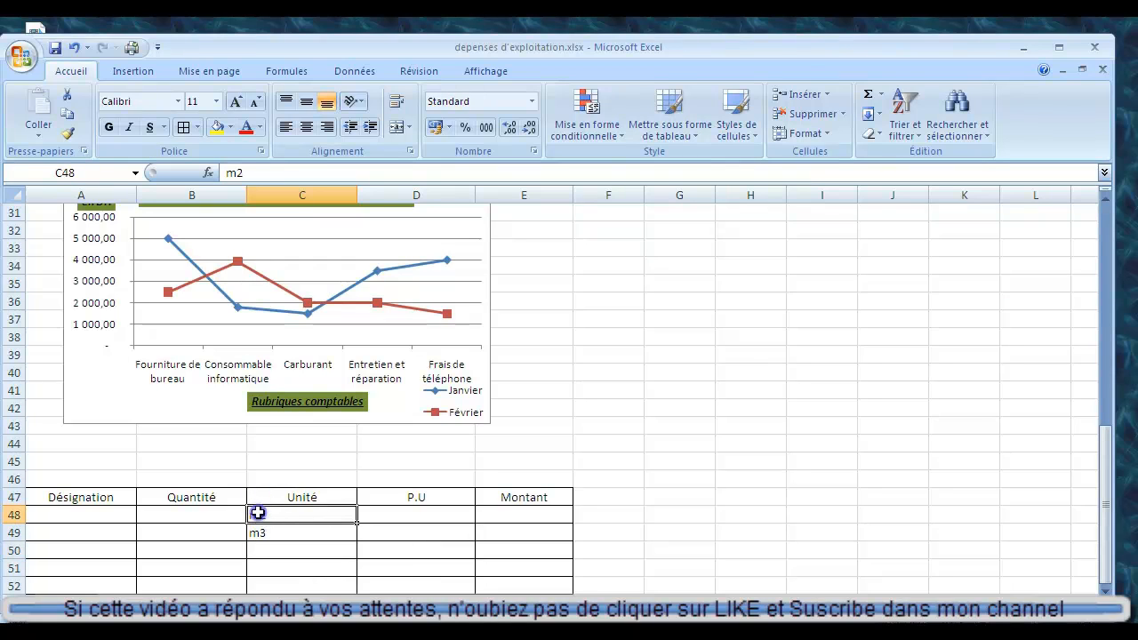
double_click(259, 514)
left_click_drag(260, 514, 267, 512)
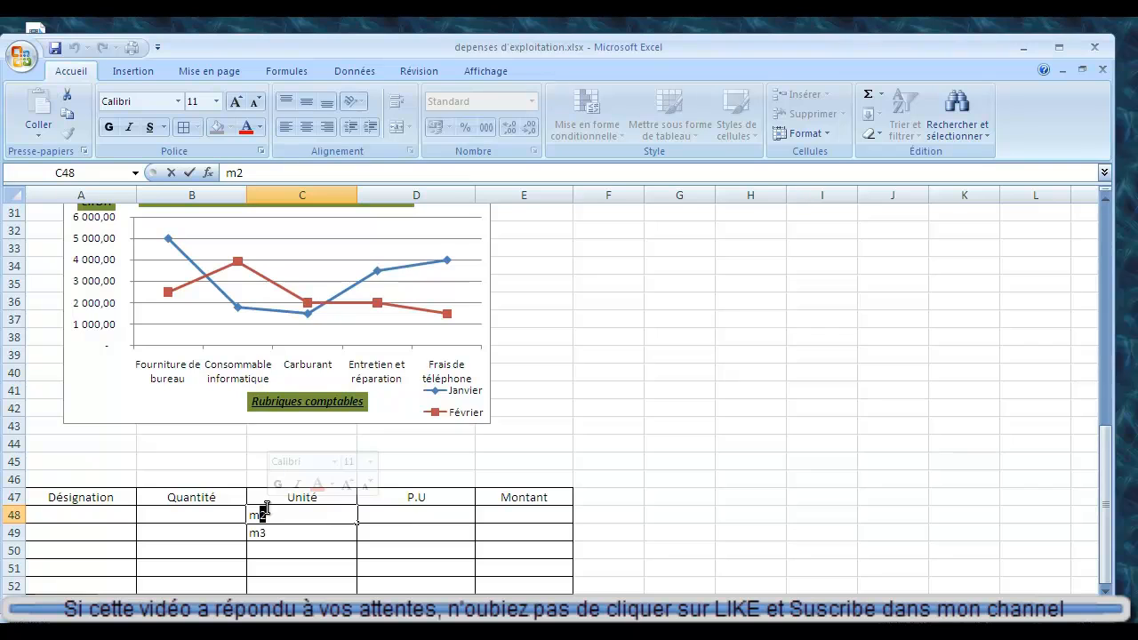
right_click(267, 512)
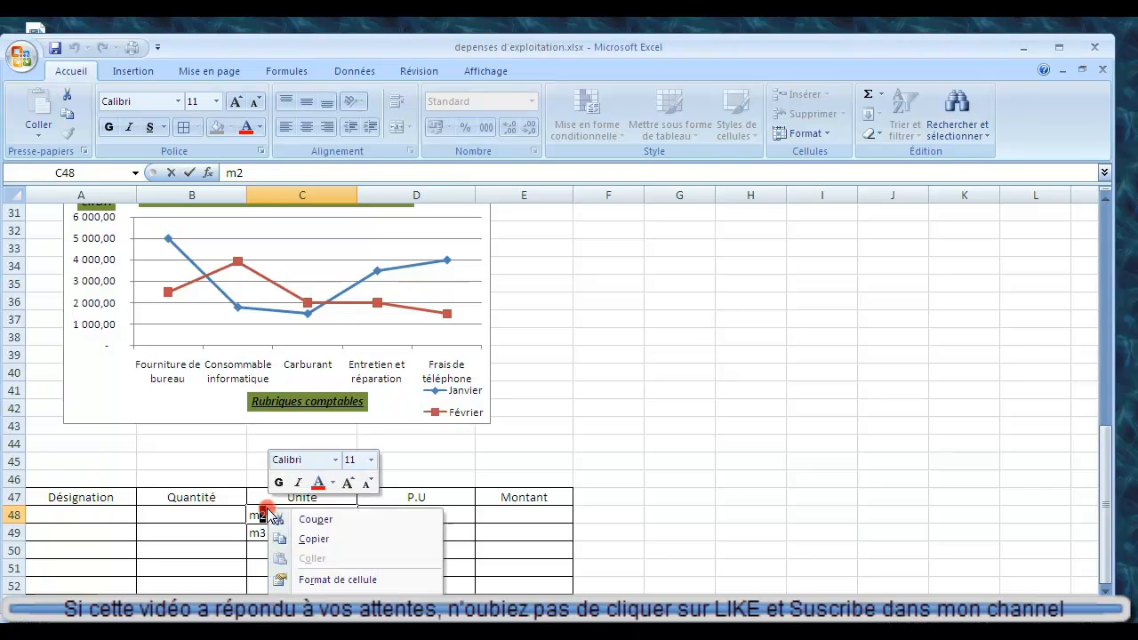
left_click(313, 580)
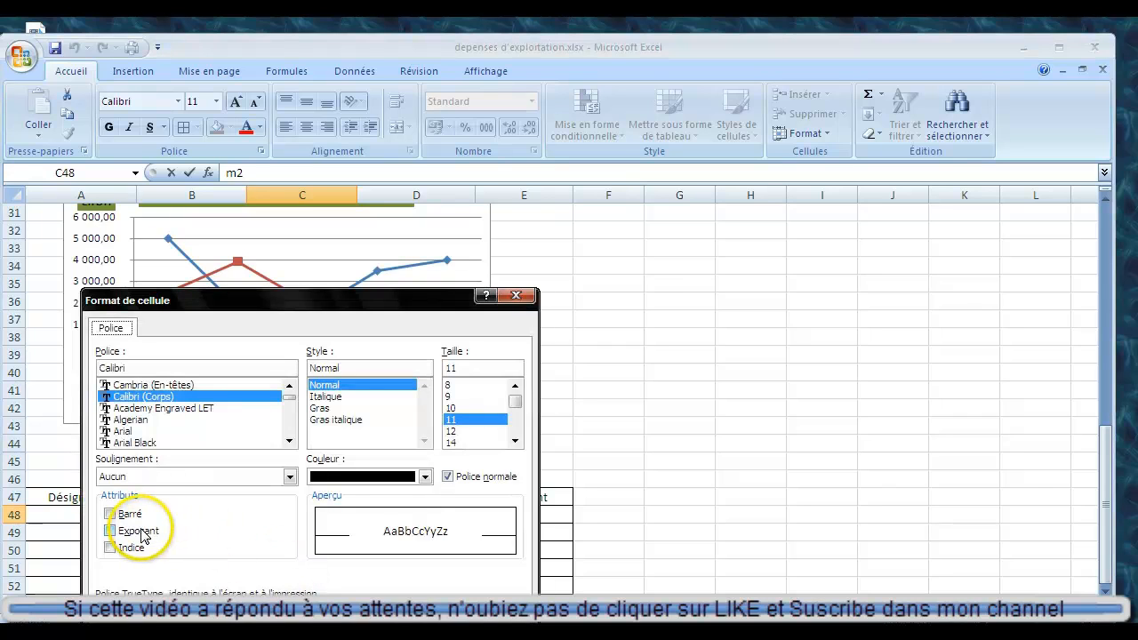
left_click(140, 532)
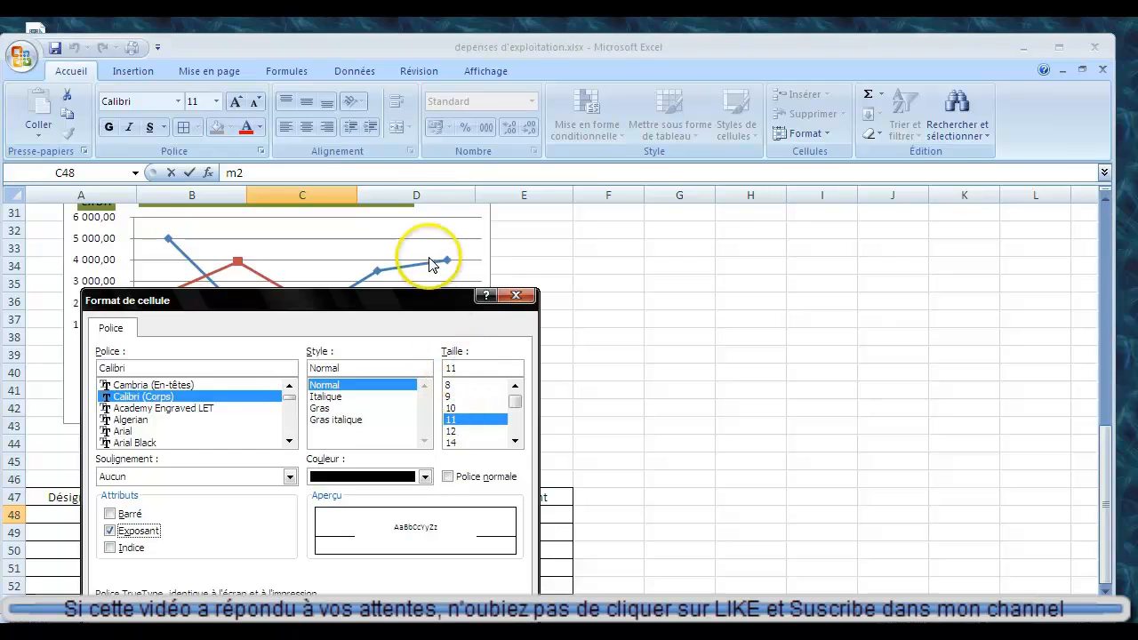
left_click_drag(424, 299, 756, 138)
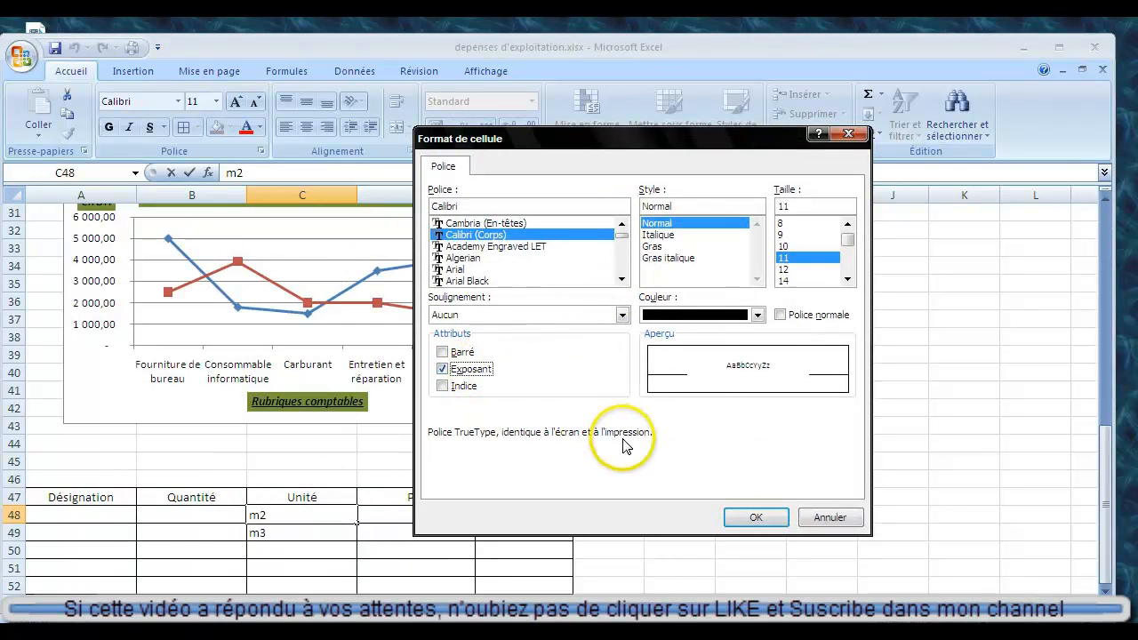
left_click(754, 519)
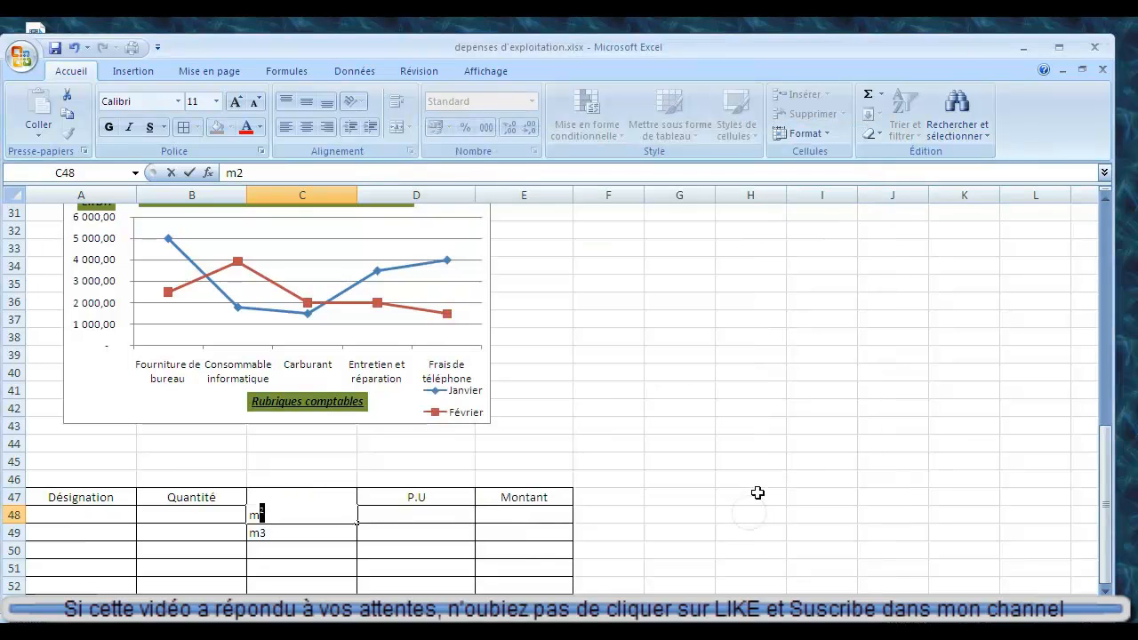
left_click(751, 496)
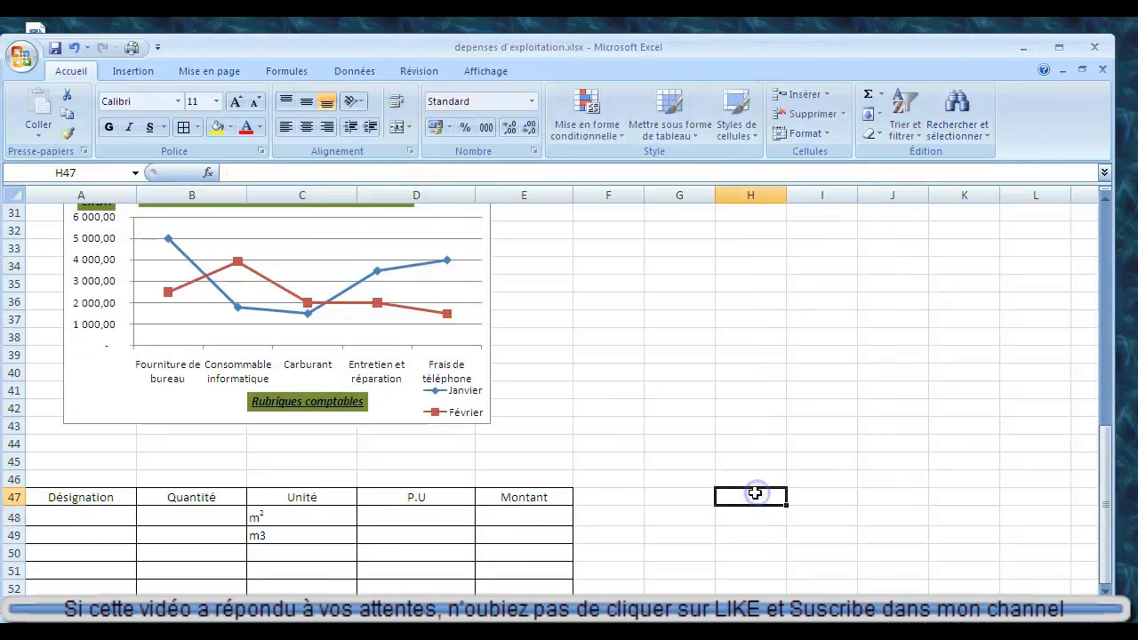
Format only the 3 of "m3" in cell C49 as superscript (Exposant).
left_click(262, 535)
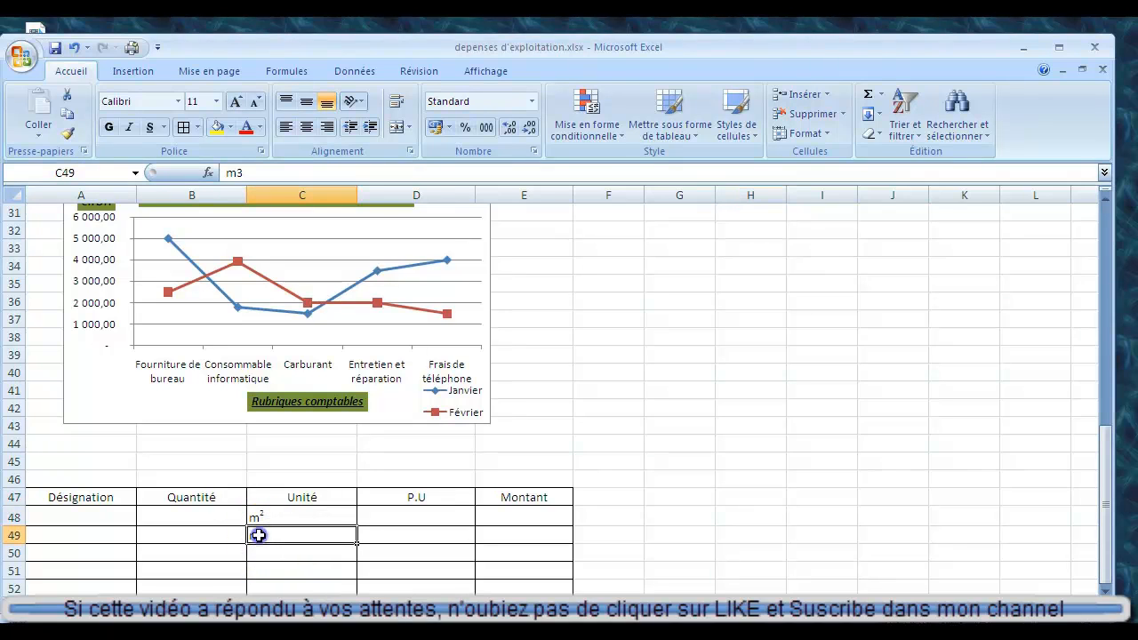
double_click(263, 536)
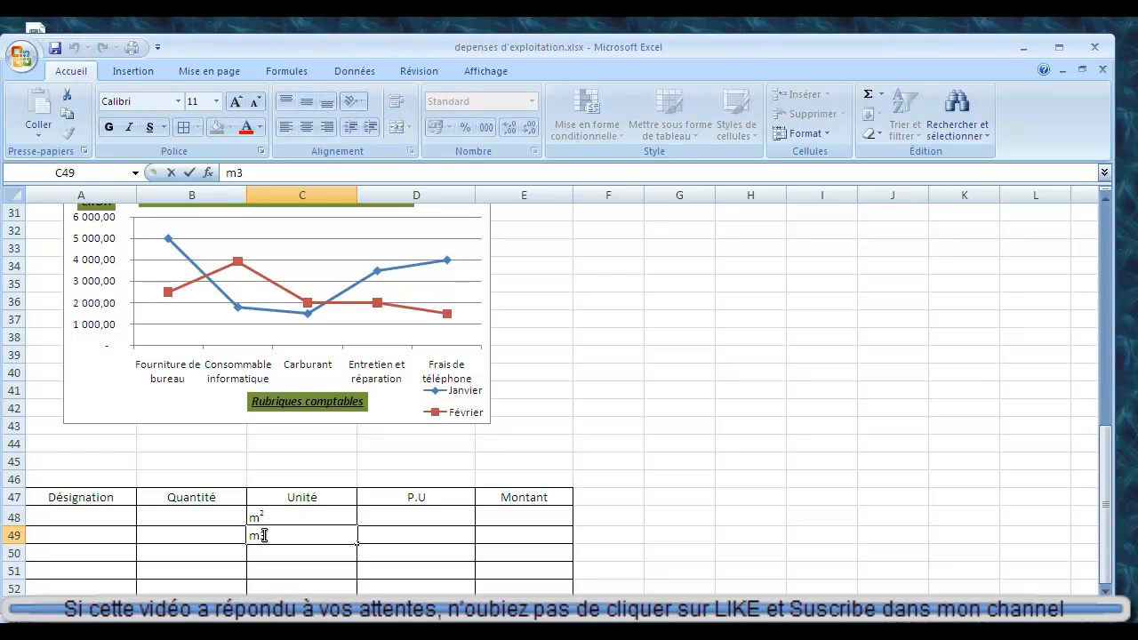
left_click_drag(269, 535, 263, 535)
right_click(288, 535)
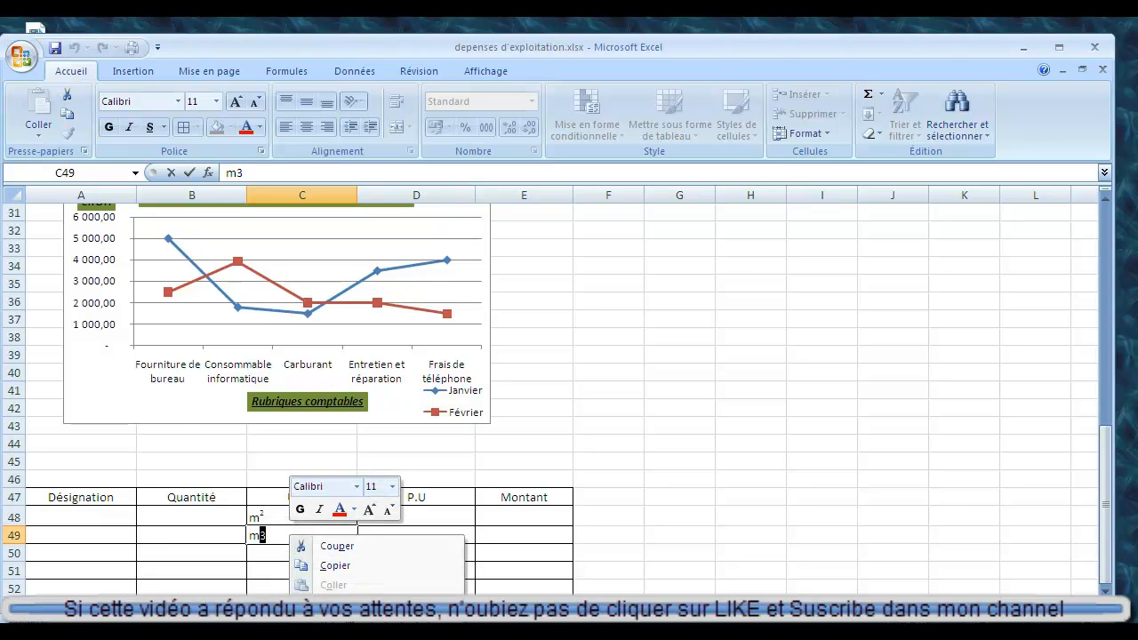
left_click(362, 607)
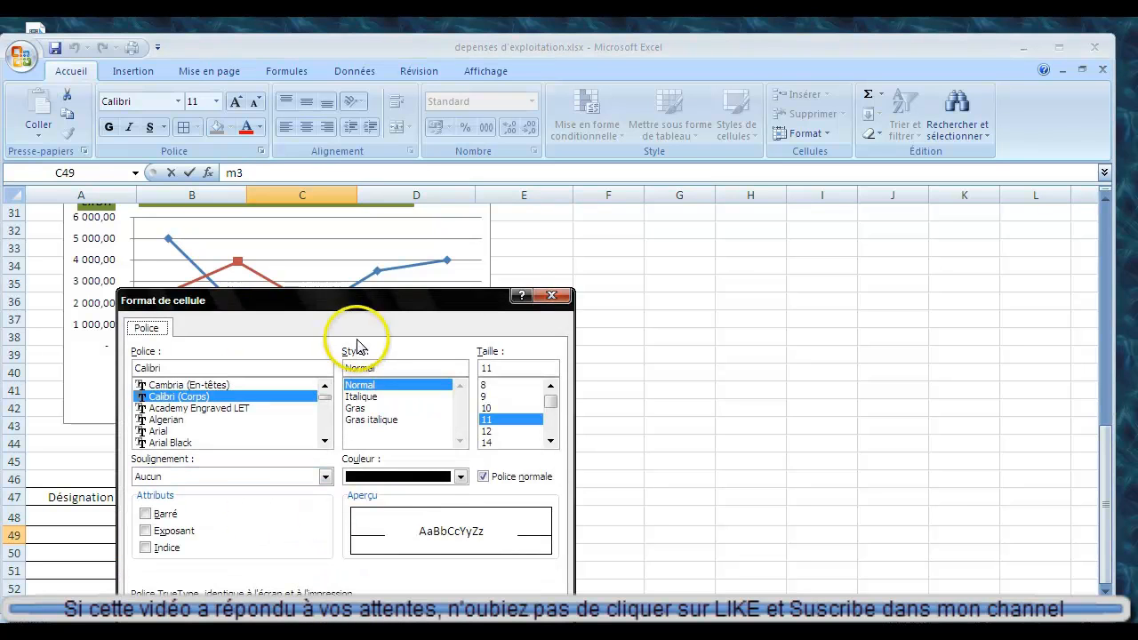
left_click_drag(394, 300, 592, 142)
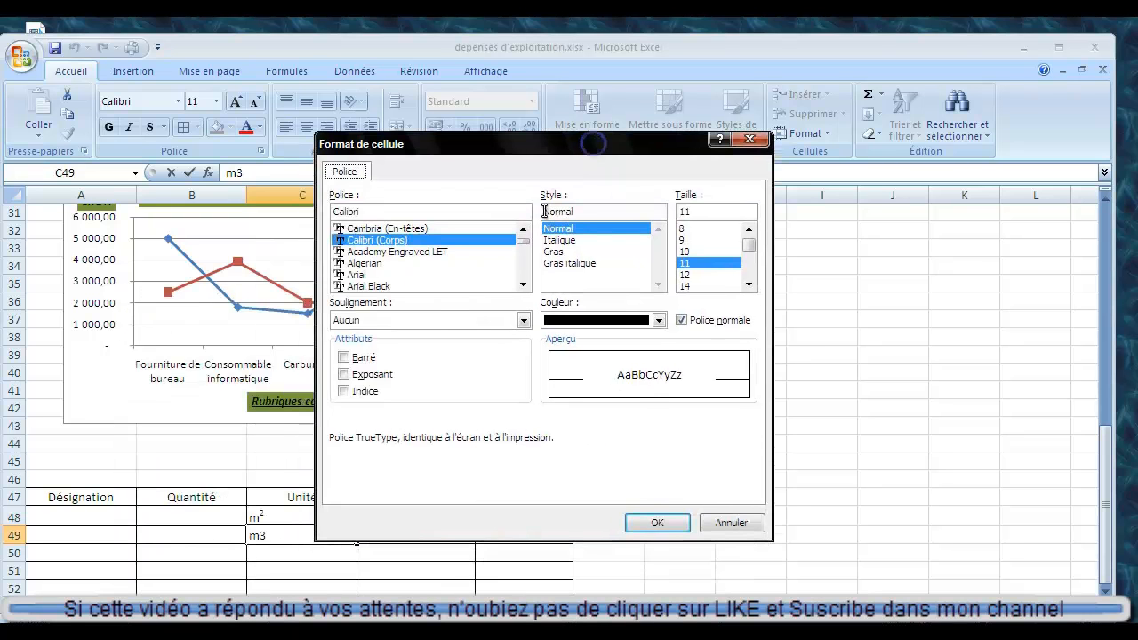
left_click(343, 375)
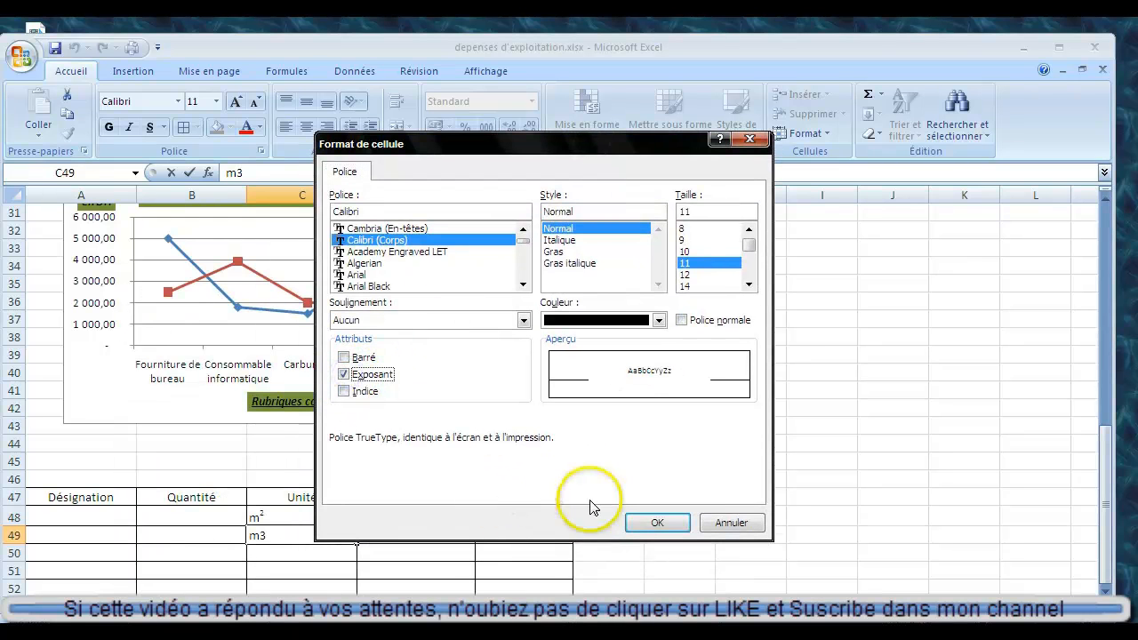
left_click(655, 523)
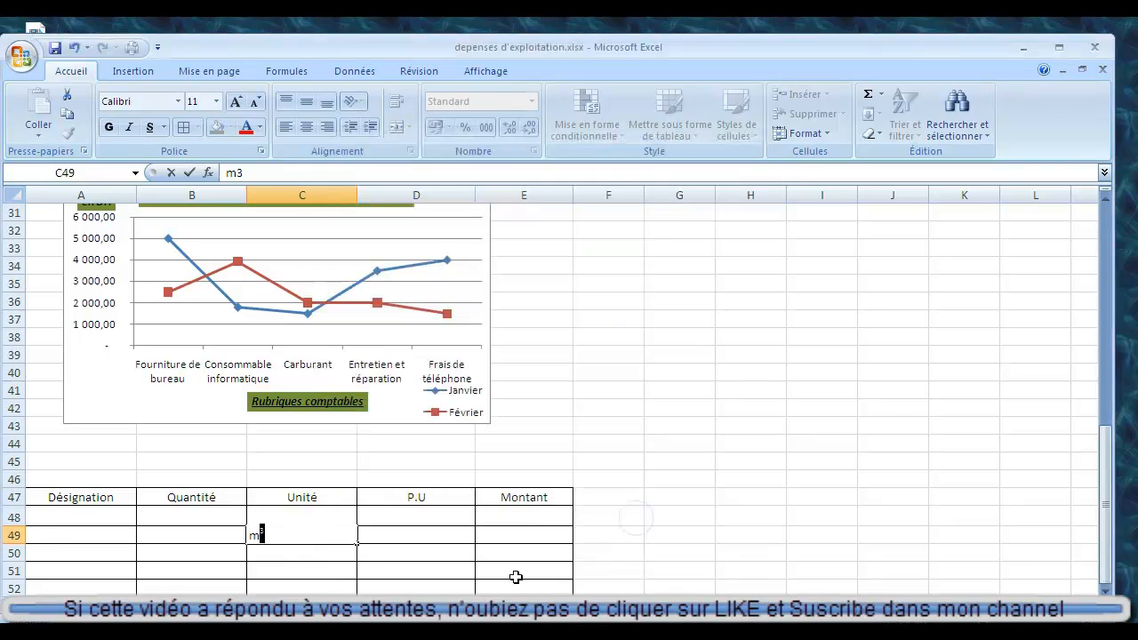
left_click(364, 553)
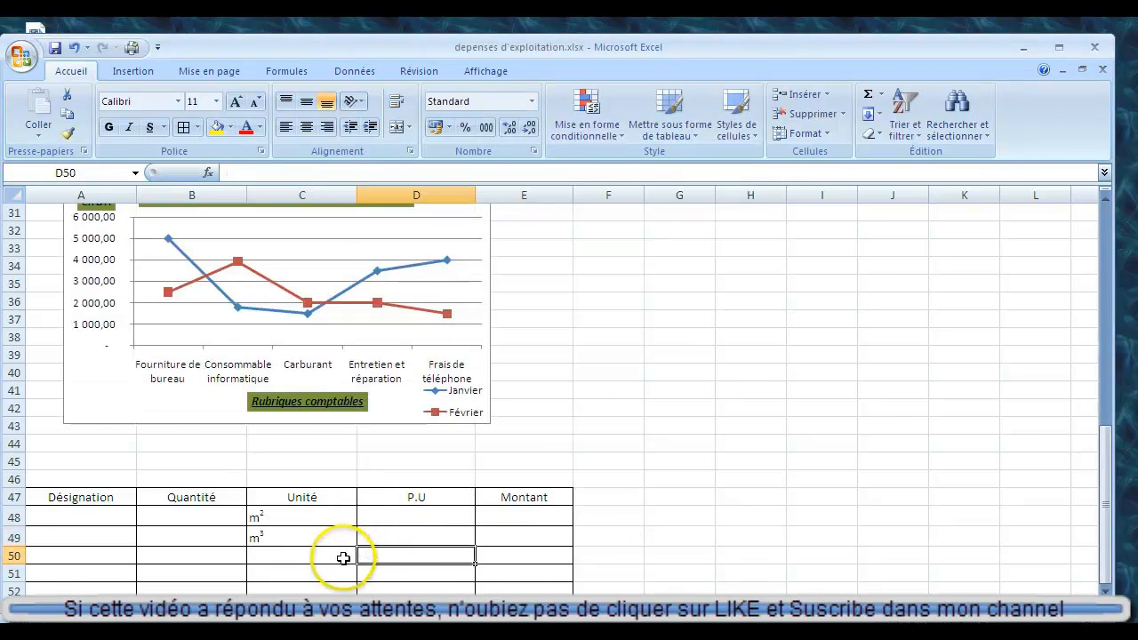
Enter "m²" as the third unit under Unité, in cell C50, using the ready-made ² character.
left_click(337, 553)
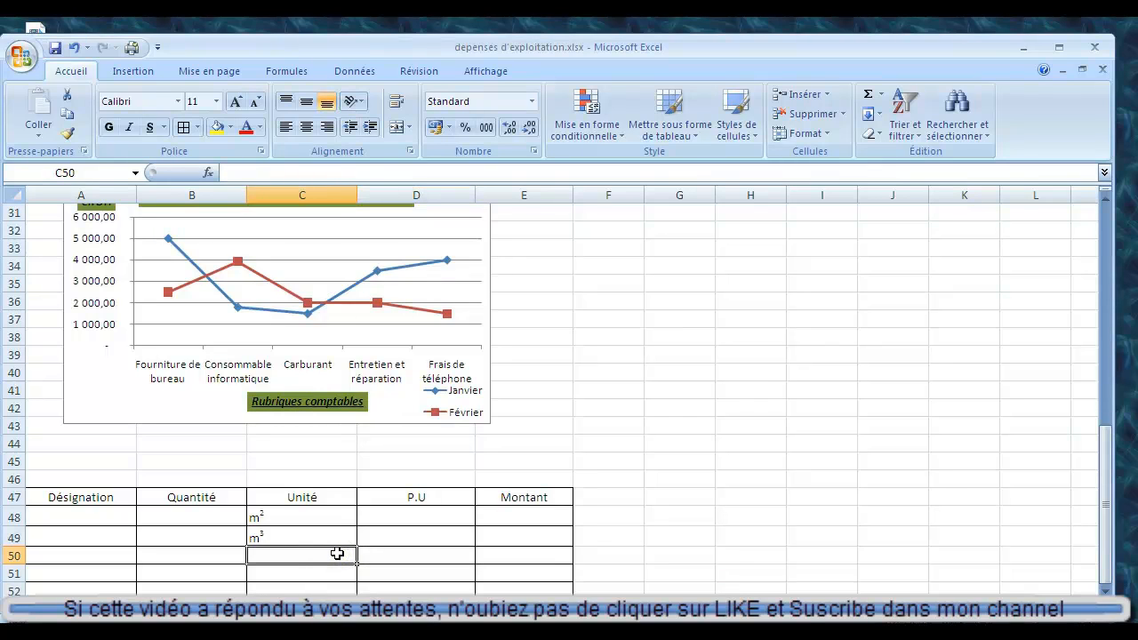
type("m")
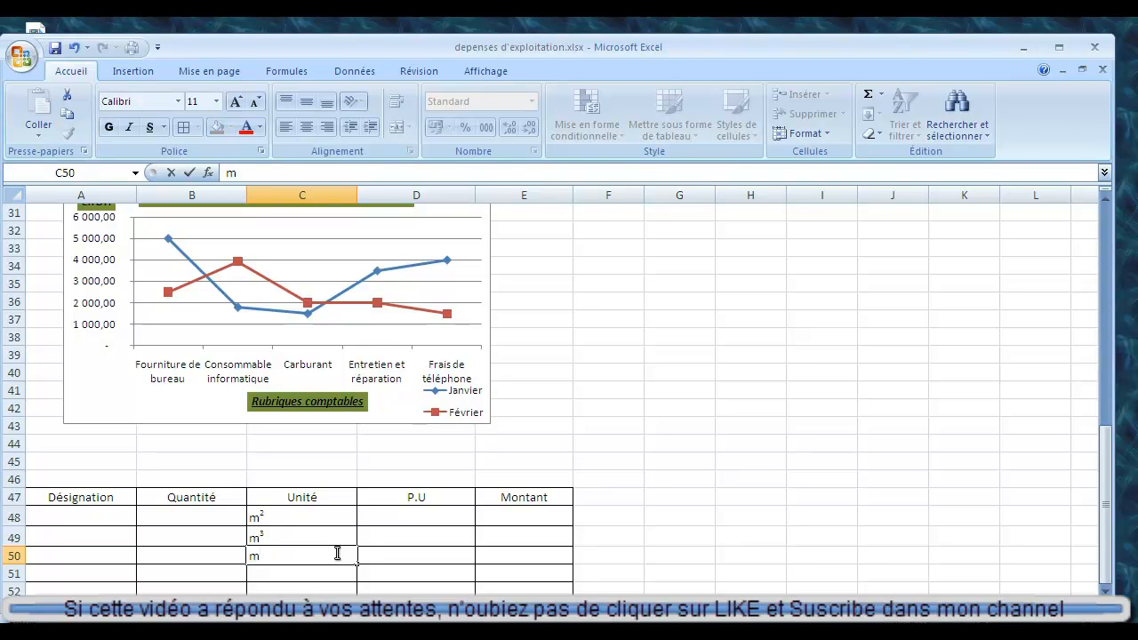
type("²")
key("Return")
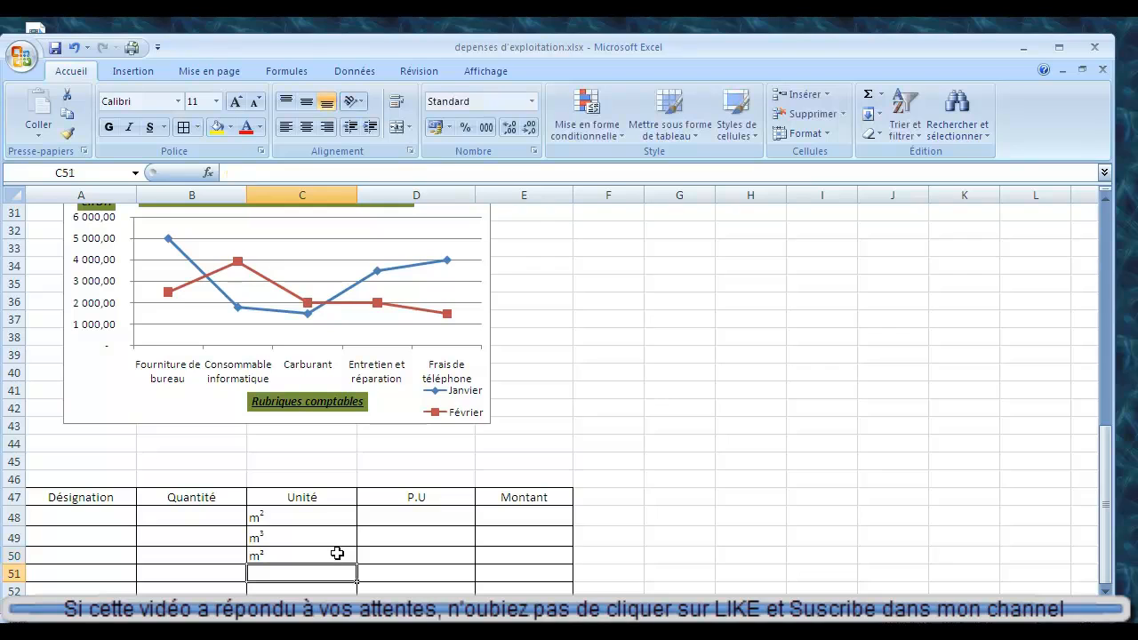